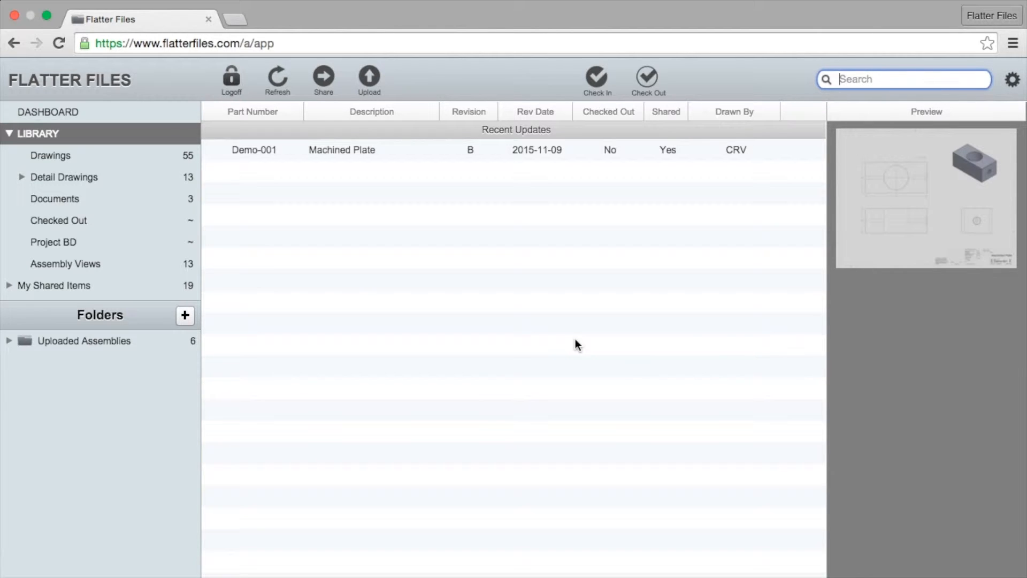
# Search the files for 'bearing', correcting the misspelled search term.
pyautogui.write('beraing')
pyautogui.press('BackSpace')
pyautogui.press('BackSpace')
pyautogui.press('BackSpace')
pyautogui.press('BackSpace')
pyautogui.press('BackSpace')
pyautogui.write('aring')
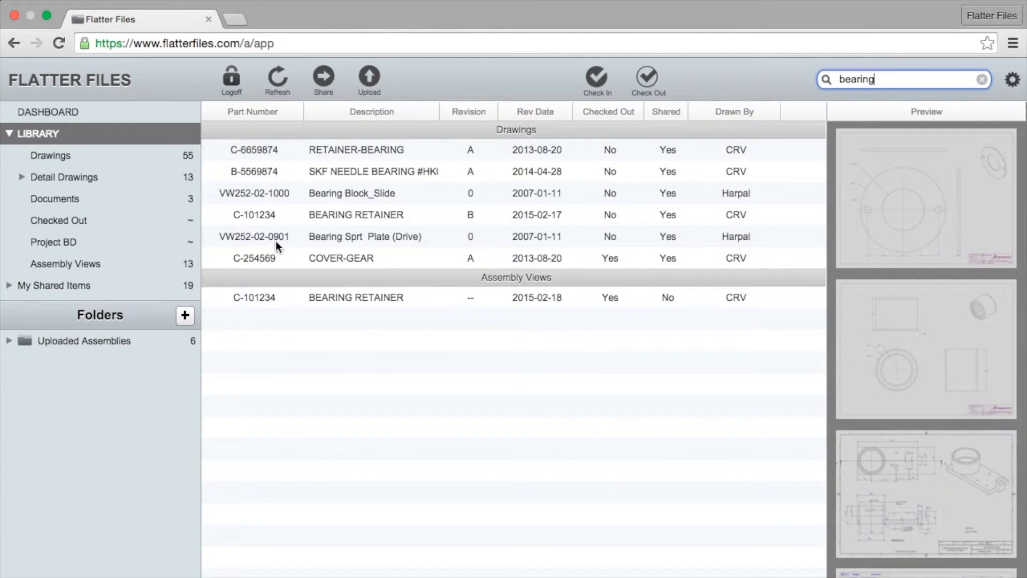
# Open the SKF needle bearing drawing B-5569874 and maximize the viewer.
pyautogui.click(391, 171)
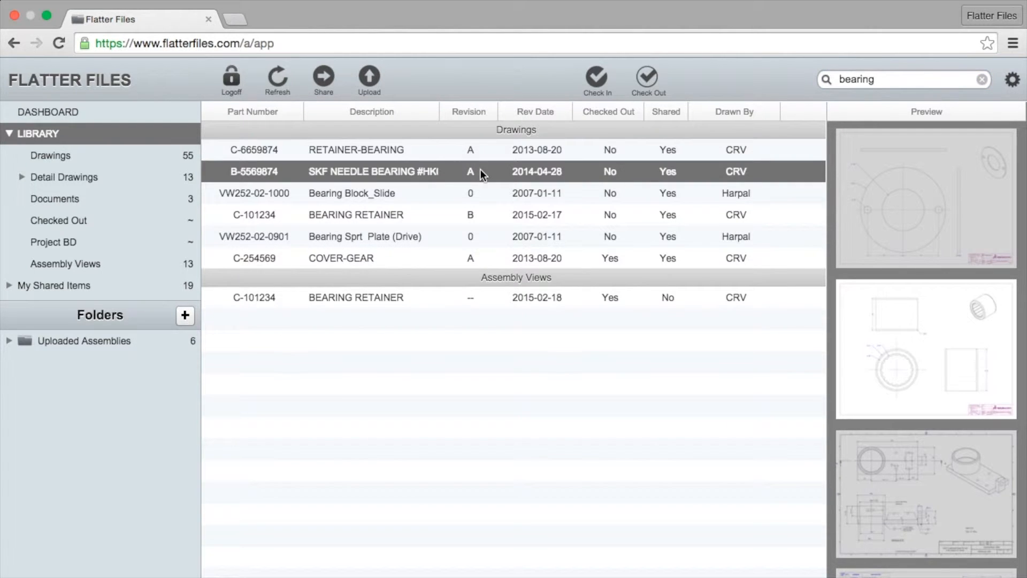
pyautogui.doubleClick(371, 176)
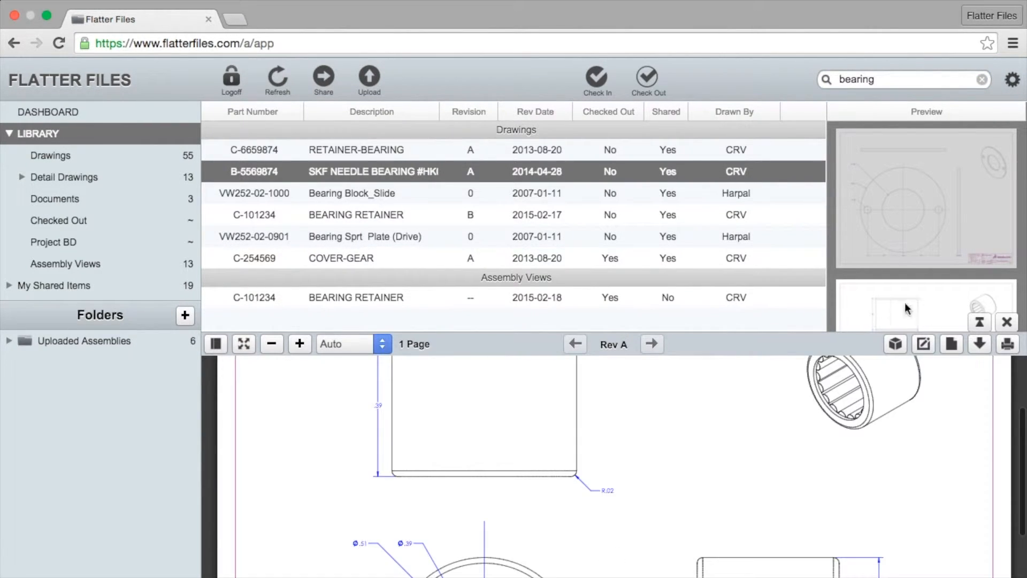
pyautogui.click(980, 321)
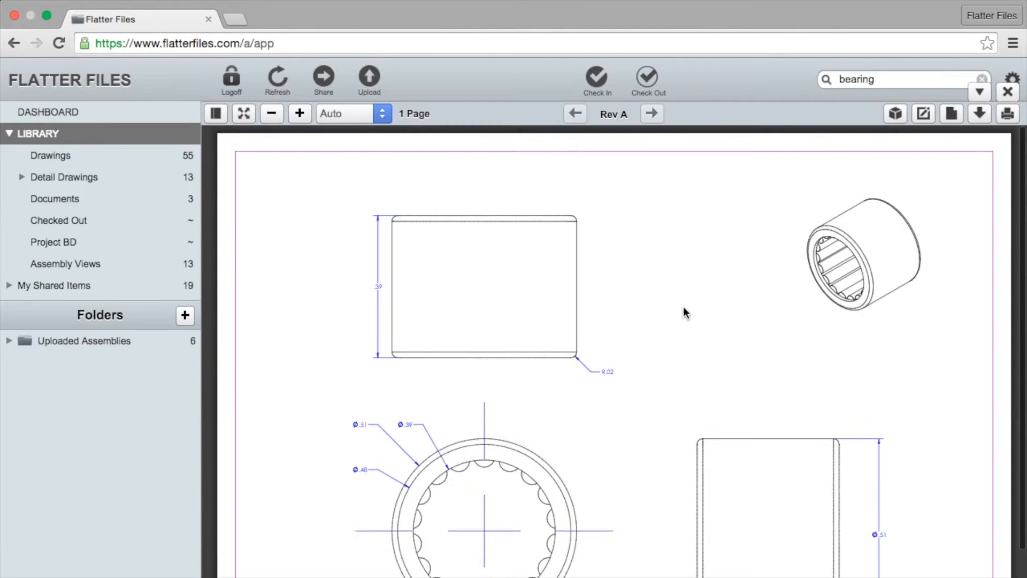
pyautogui.scroll(-3, 706, 269)
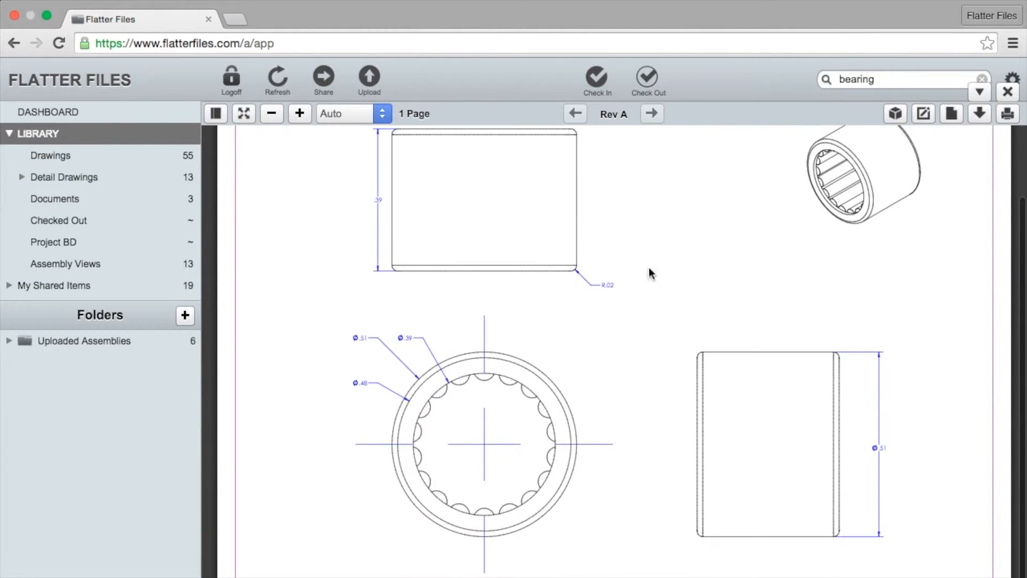
pyautogui.scroll(3, 724, 233)
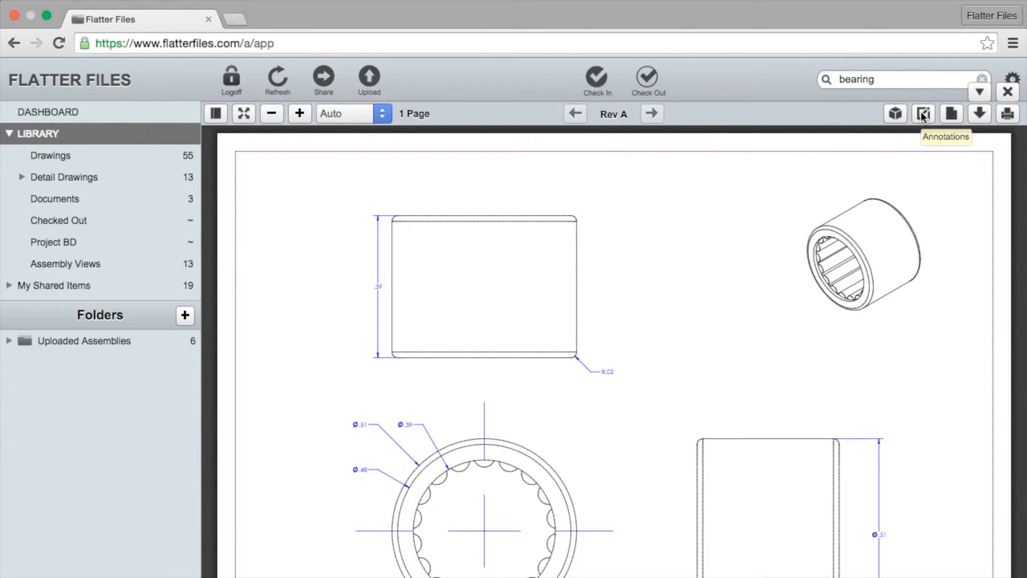
# Create a new annotation and draw a red oval around the R.02 corner callout.
pyautogui.click(925, 114)
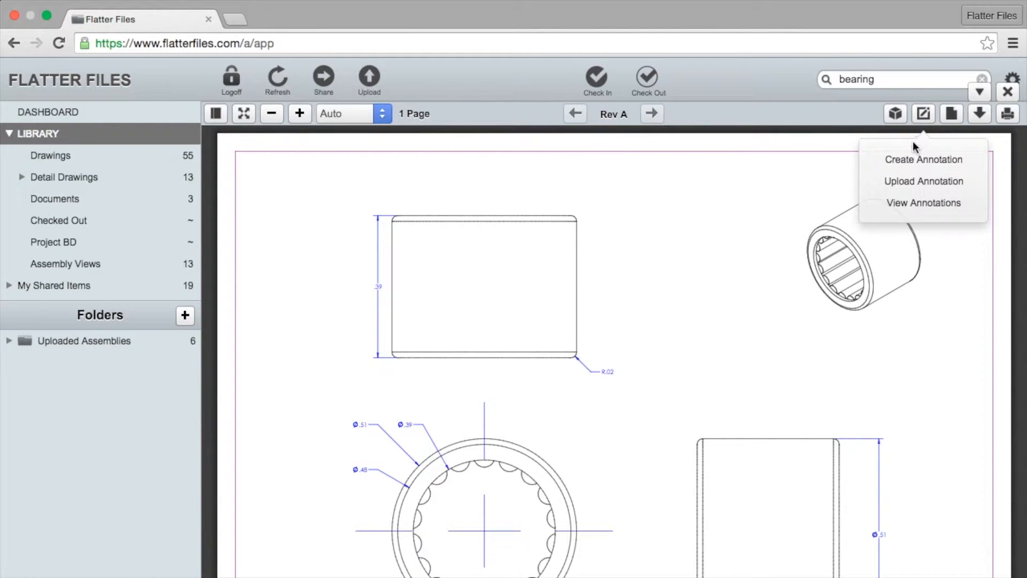
pyautogui.click(923, 160)
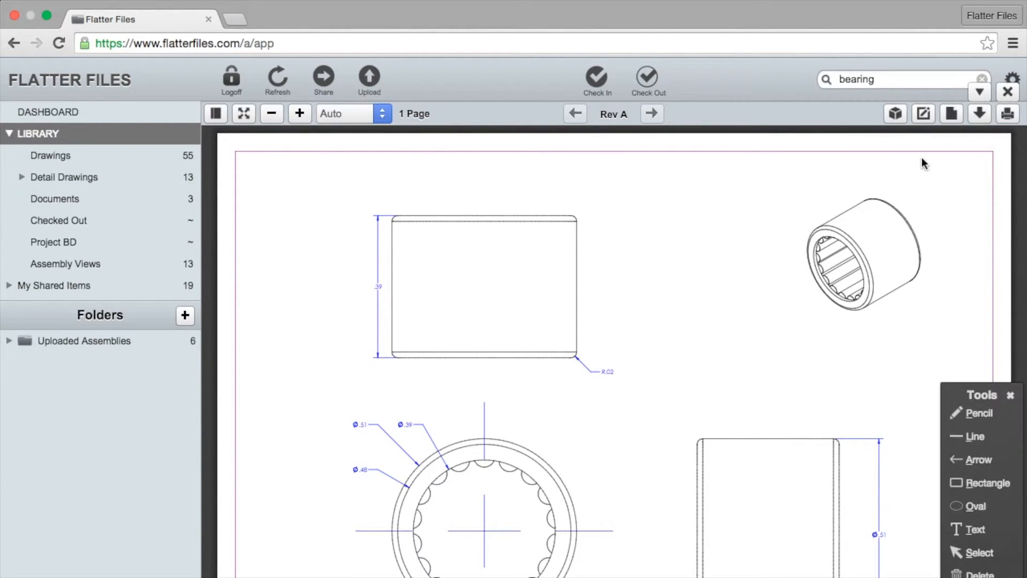
pyautogui.moveTo(979, 396); pyautogui.dragTo(947, 272)
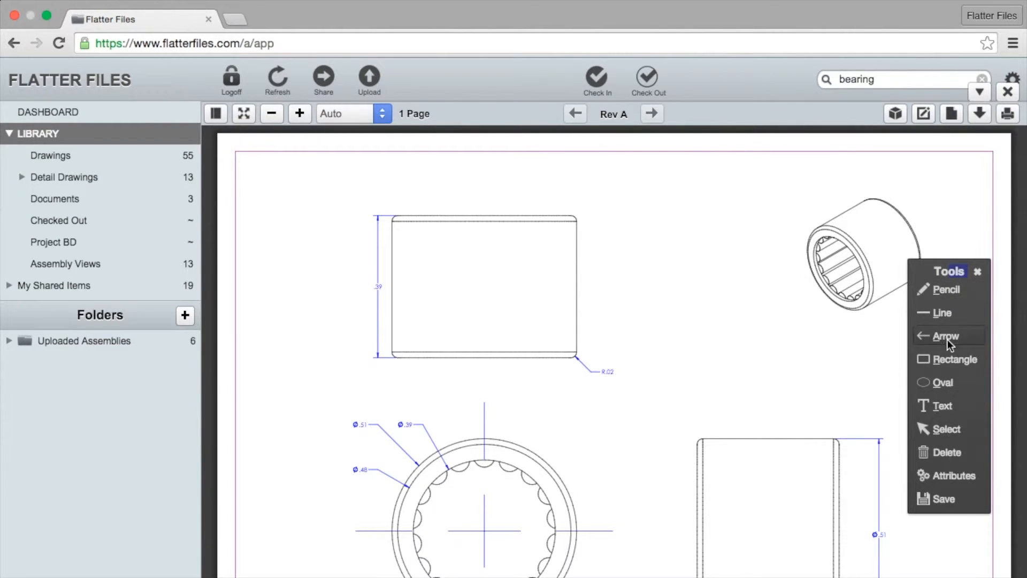
pyautogui.click(945, 382)
pyautogui.moveTo(516, 325); pyautogui.dragTo(670, 399)
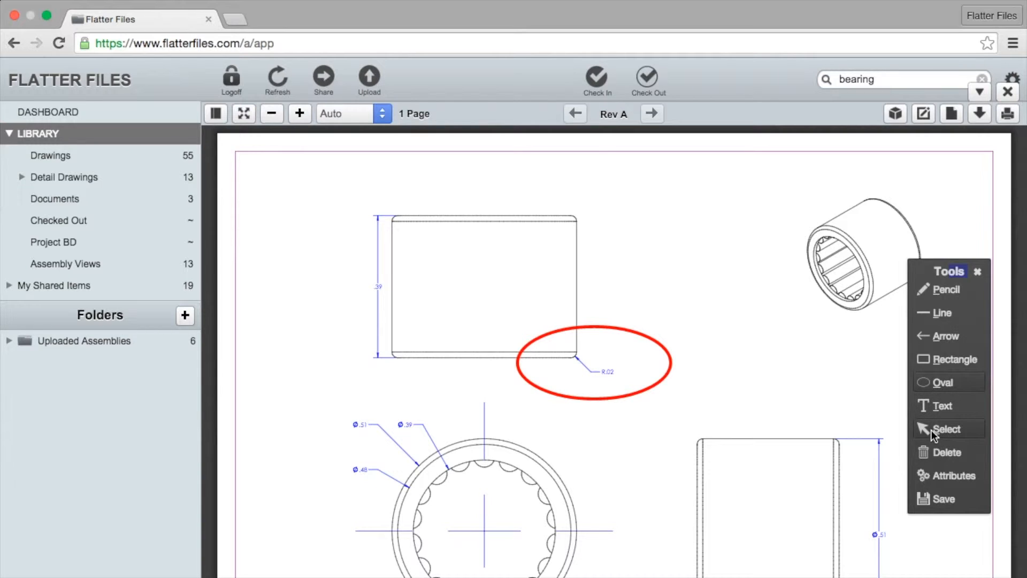
# Draw a red arrow down to the oval and place the note 'Change to 0.025' above it.
pyautogui.click(948, 335)
pyautogui.moveTo(684, 254)
pyautogui.mouseDown()
pyautogui.moveTo(620, 327)
pyautogui.moveTo(628, 320)
pyautogui.mouseUp()
pyautogui.click(942, 406)
pyautogui.click(657, 245)
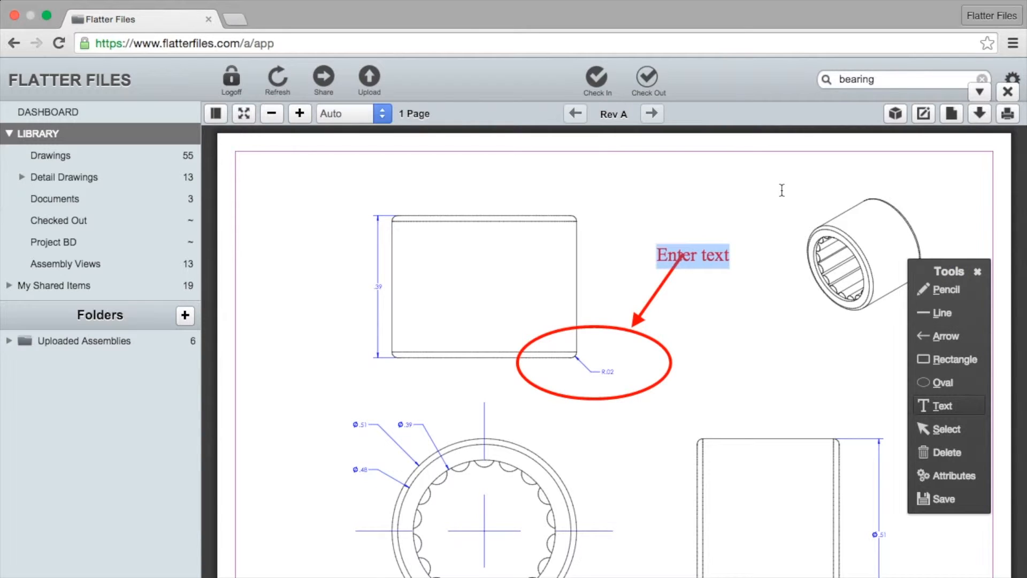
pyautogui.write('Change to 0.02')
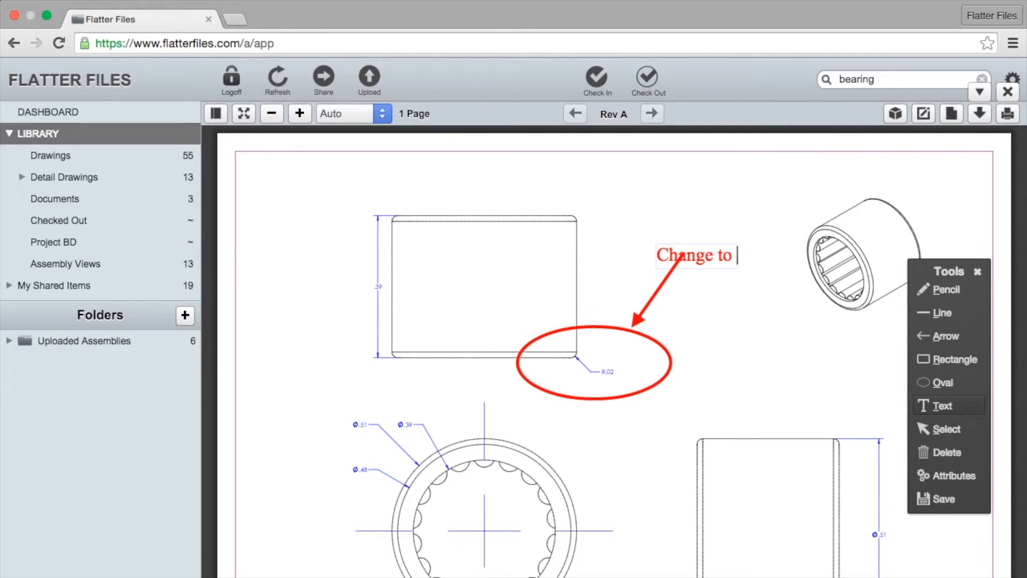
pyautogui.write('5')
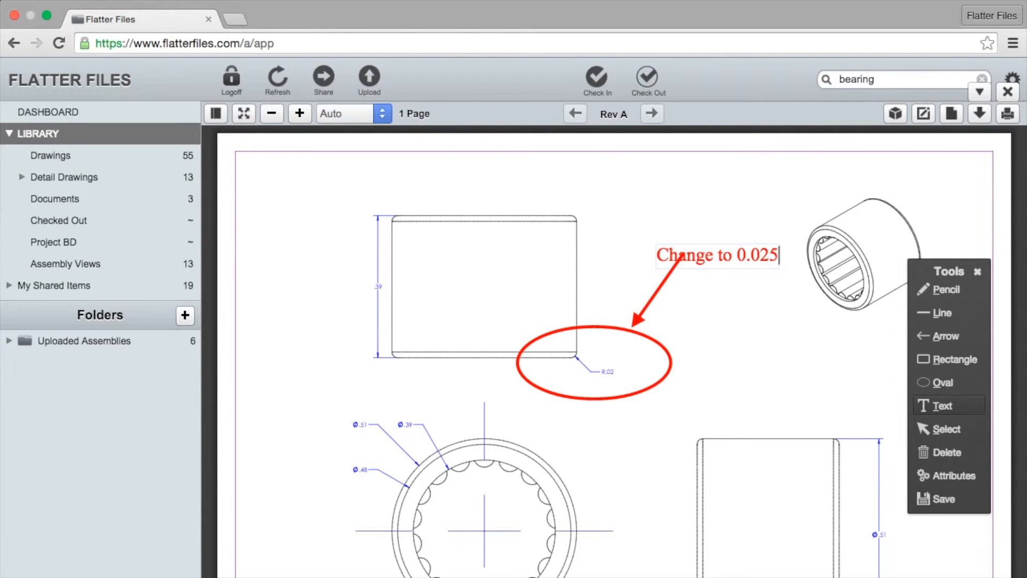
pyautogui.click(738, 277)
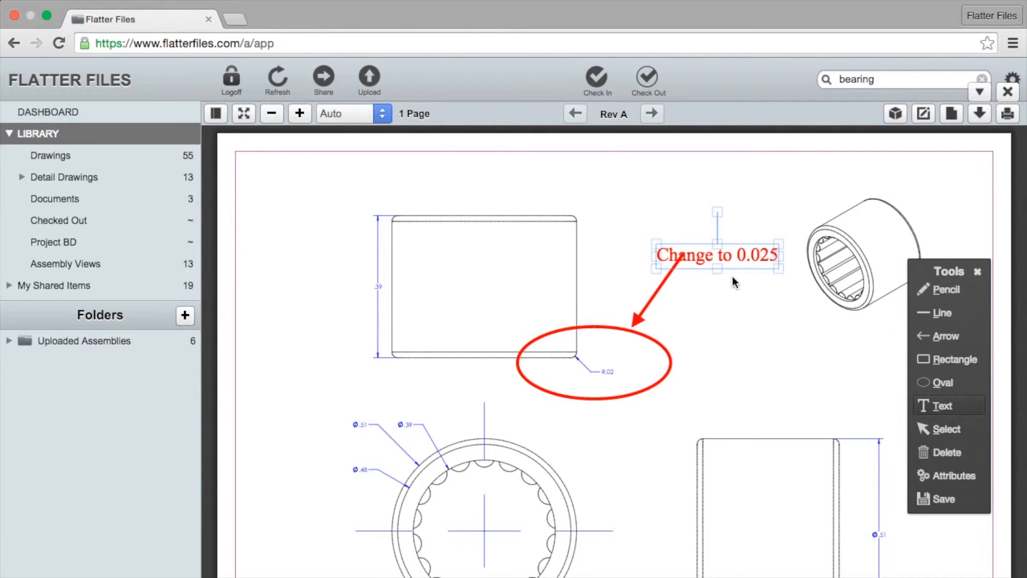
pyautogui.moveTo(738, 269); pyautogui.dragTo(706, 249)
pyautogui.click(800, 425)
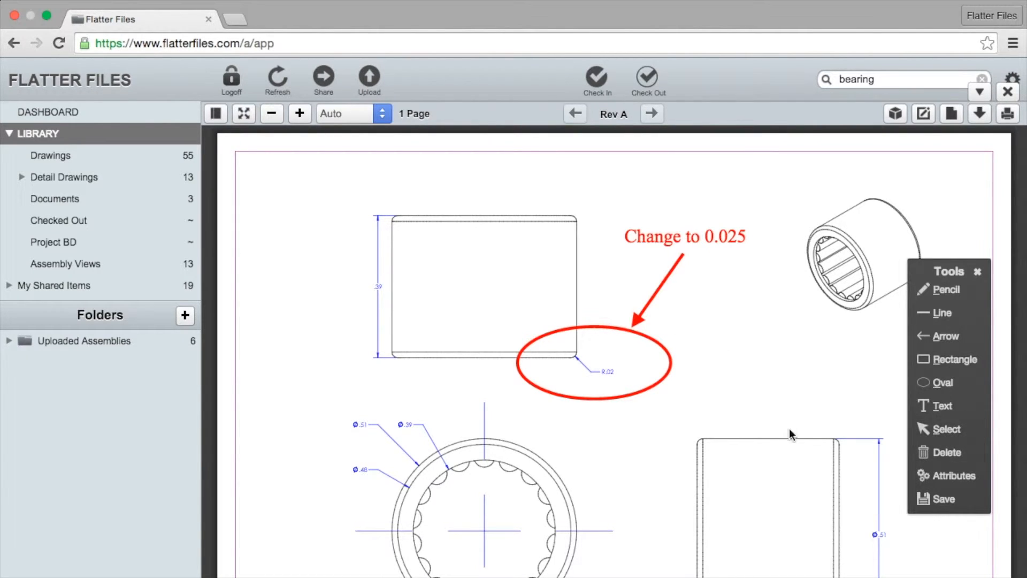
# Save the markup as an annotation with the notes 'Testing the mark up capability...'.
pyautogui.click(940, 499)
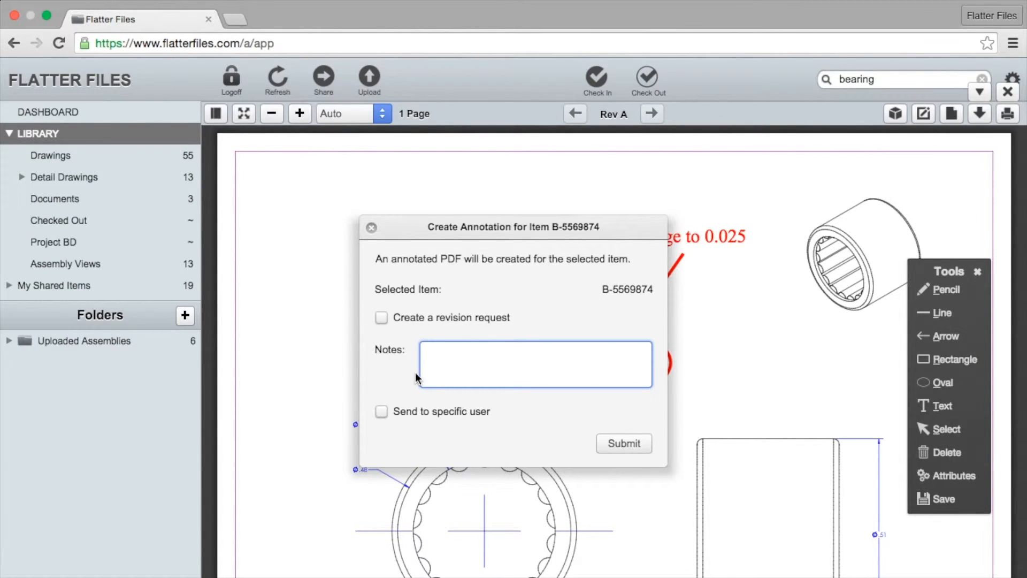
pyautogui.write('Testing the mark up capability')
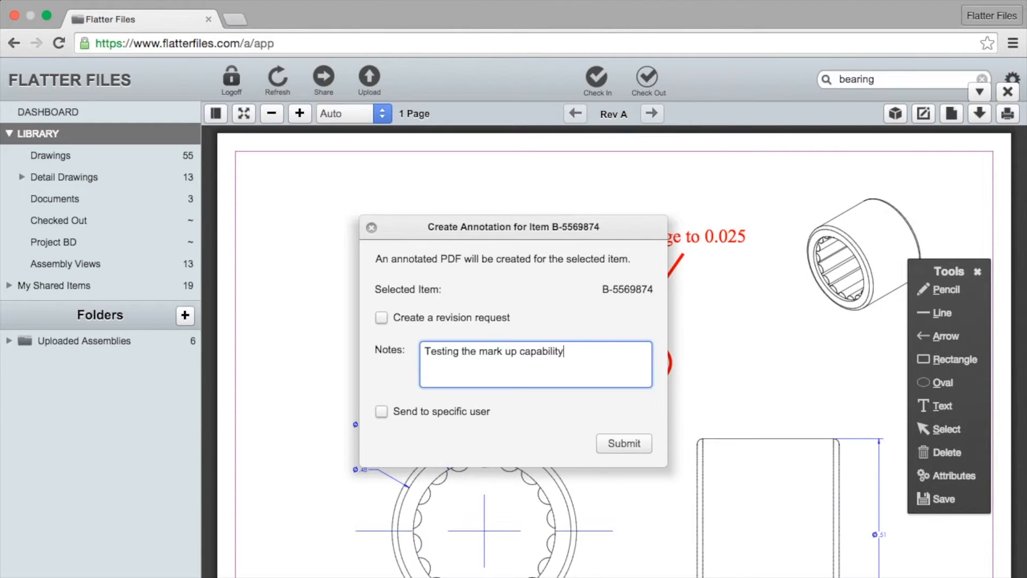
pyautogui.write('...')
# Send the annotation to specific users, entering a recipient's e-mail and a user's name, and submit.
pyautogui.click(381, 412)
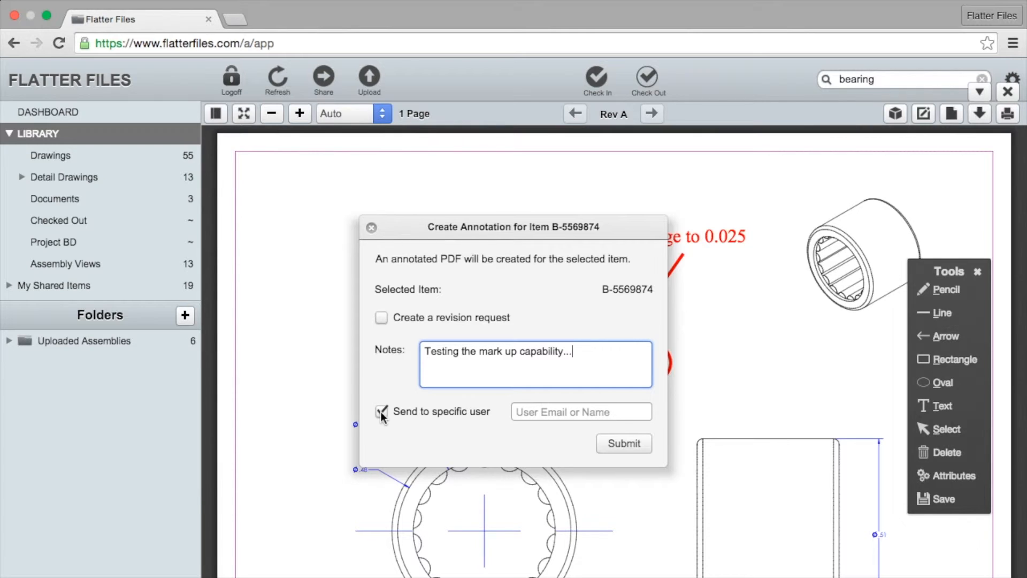
pyautogui.click(553, 417)
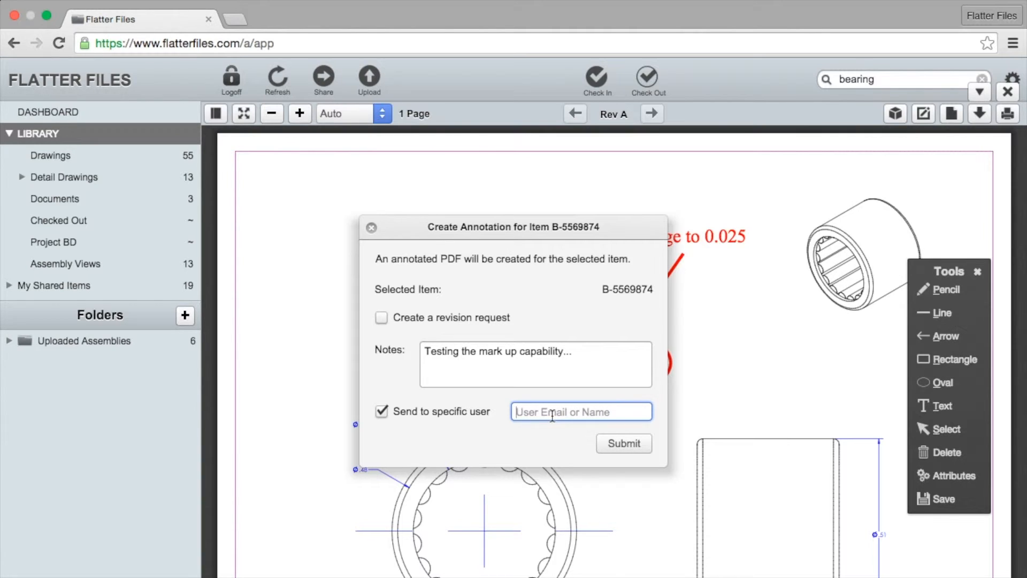
pyautogui.write('John Doe')
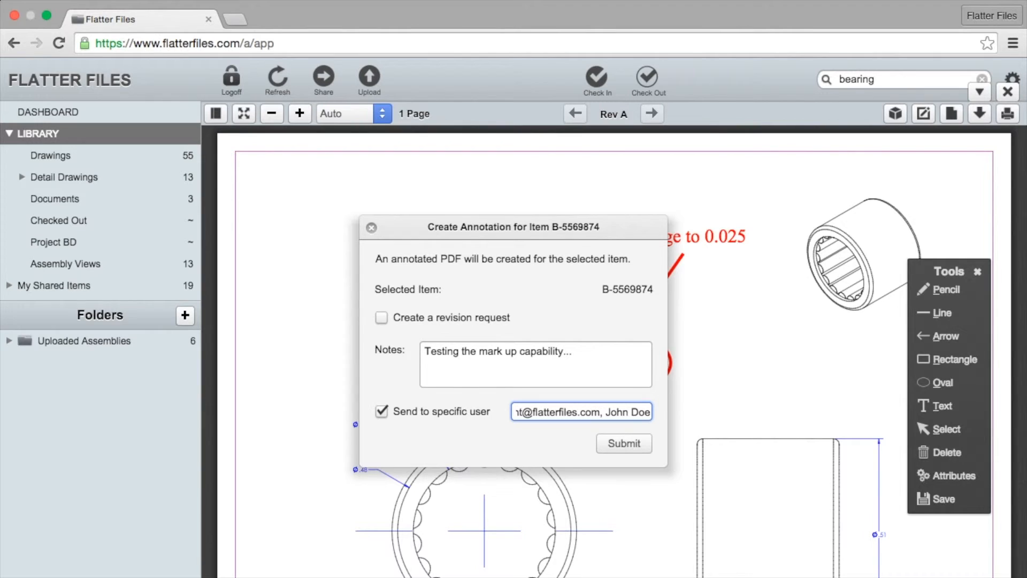
pyautogui.click(625, 445)
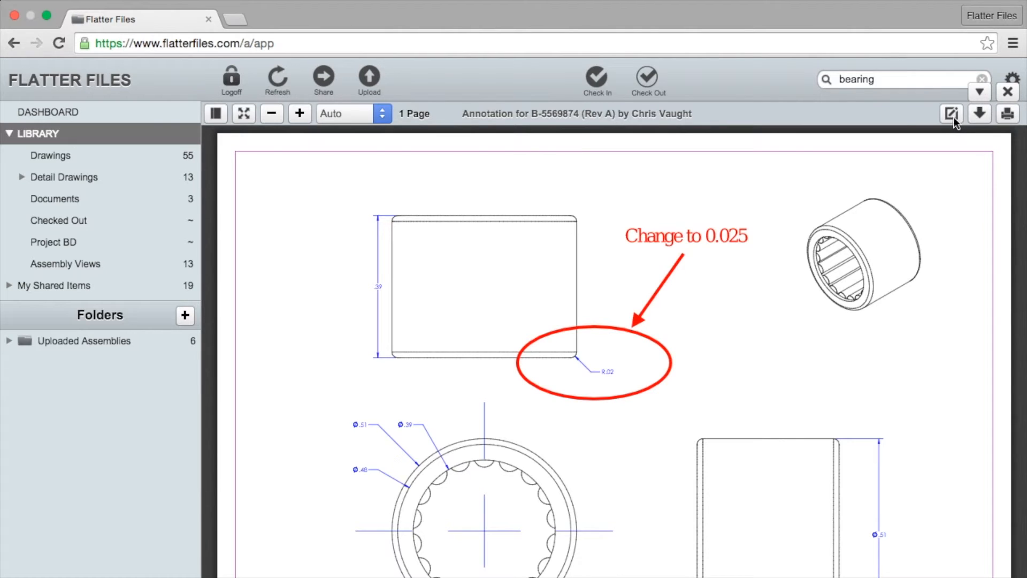
# Close the annotation viewer to return to the 'bearing' search results.
pyautogui.scroll(-3, 753, 367)
pyautogui.scroll(3, 754, 369)
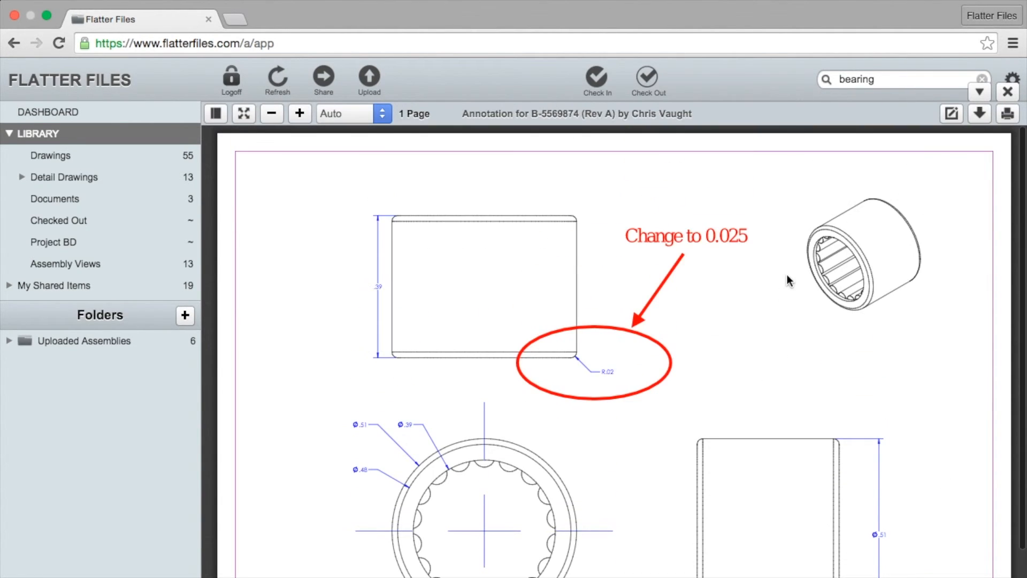
pyautogui.click(951, 115)
pyautogui.click(930, 160)
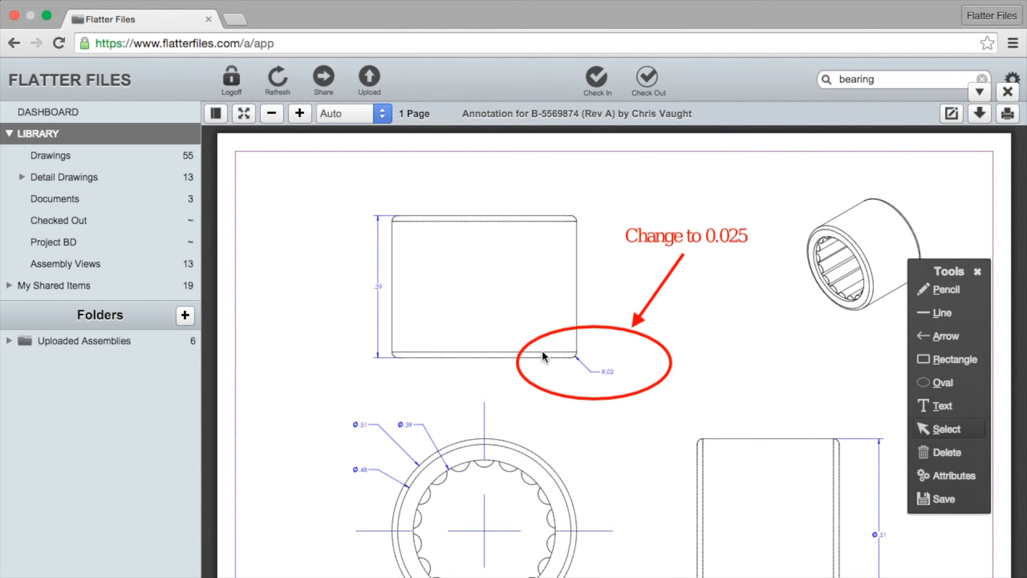
pyautogui.click(1008, 92)
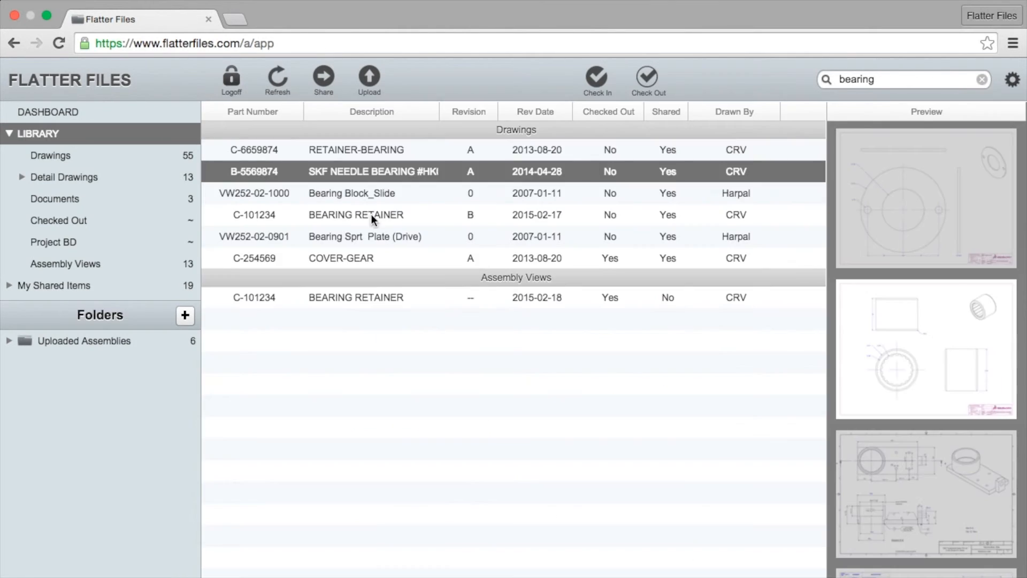
# Reopen drawing B-5569874 Rev A at full size and show its annotation options.
pyautogui.click(358, 173)
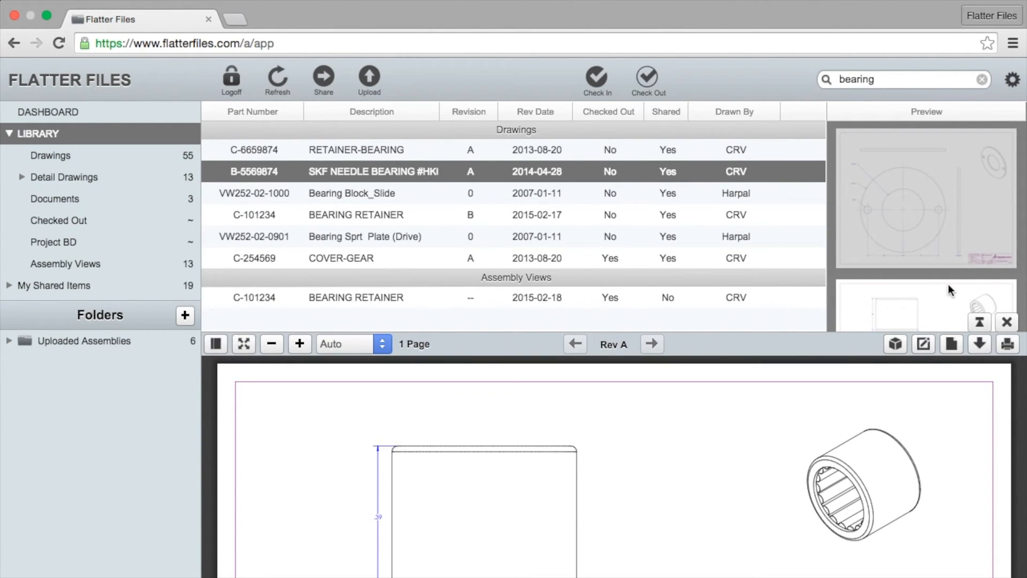
pyautogui.click(984, 322)
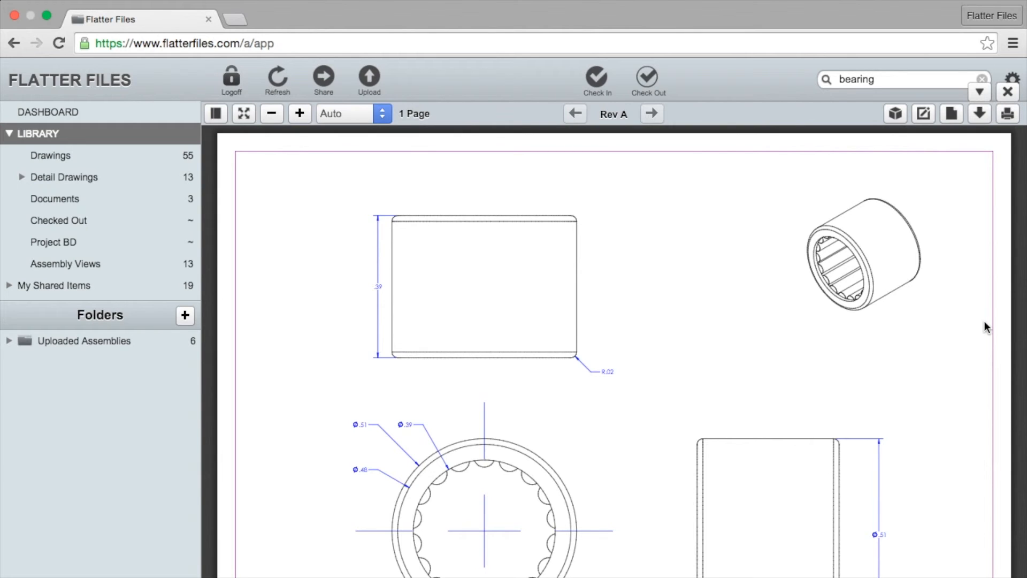
pyautogui.click(926, 113)
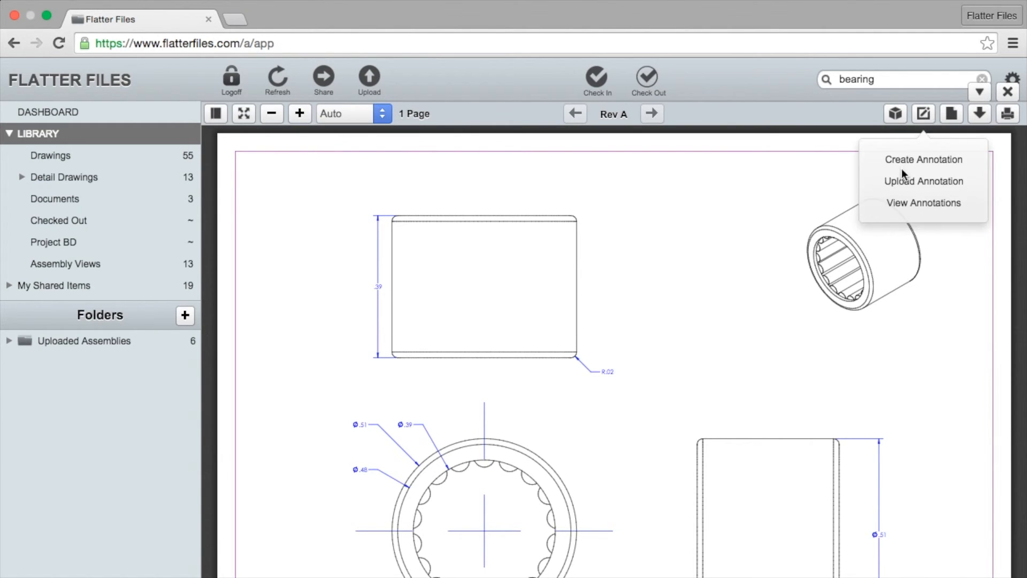
# Open the 2016-03-01 annotation for B-5569874, then go back to the plain Rev A drawing.
pyautogui.click(906, 203)
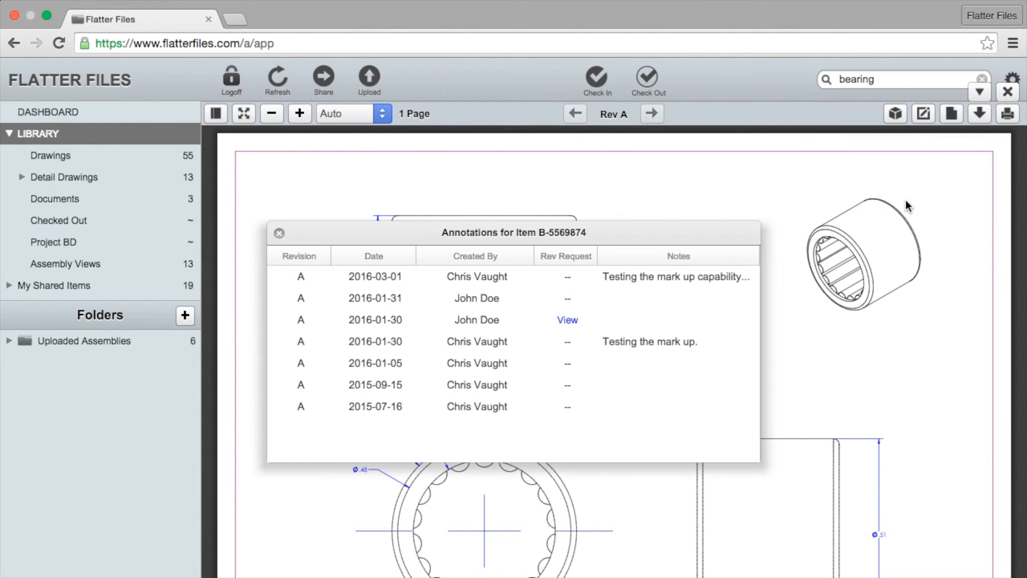
pyautogui.click(629, 278)
pyautogui.doubleClick(467, 274)
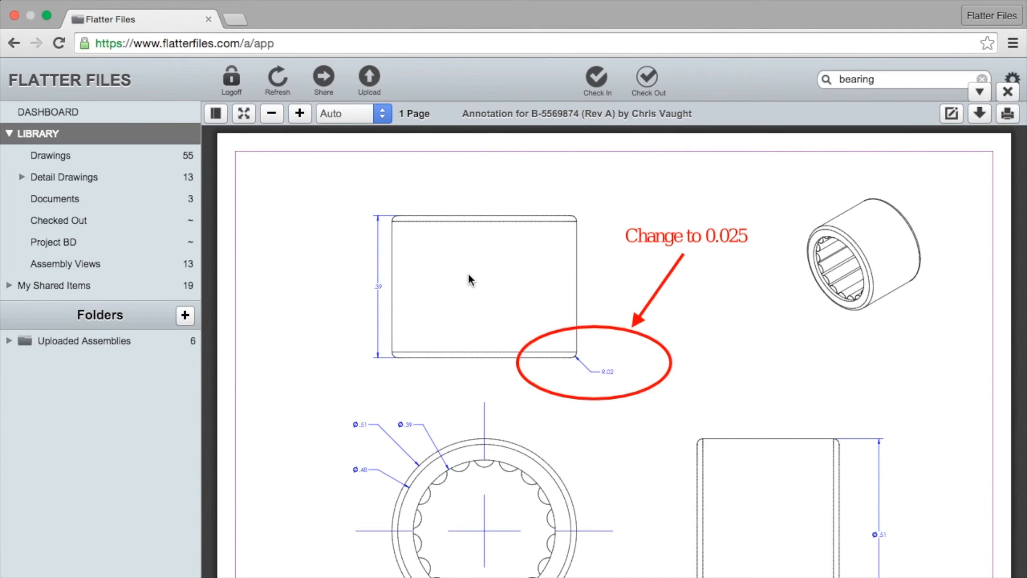
pyautogui.click(595, 114)
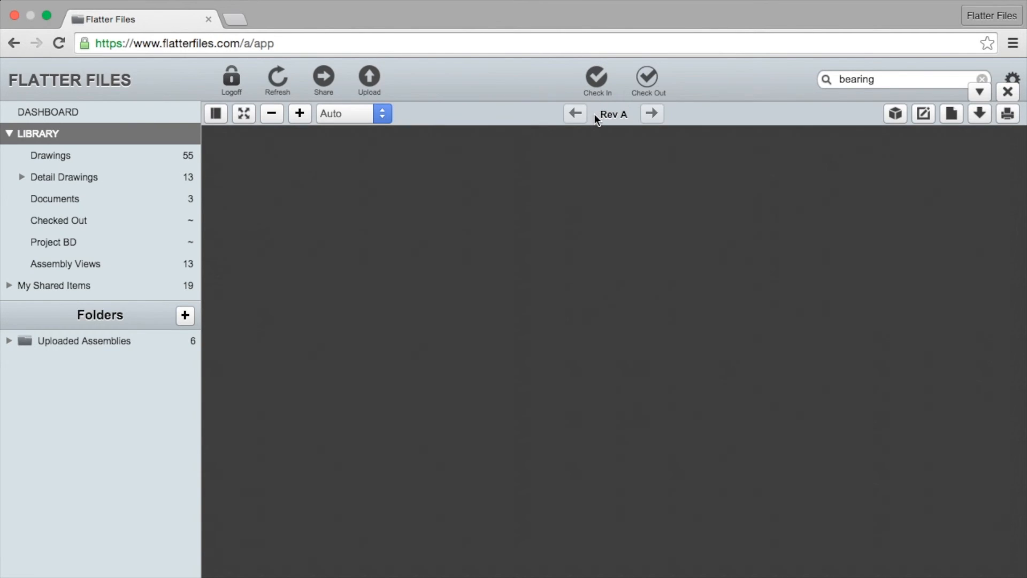